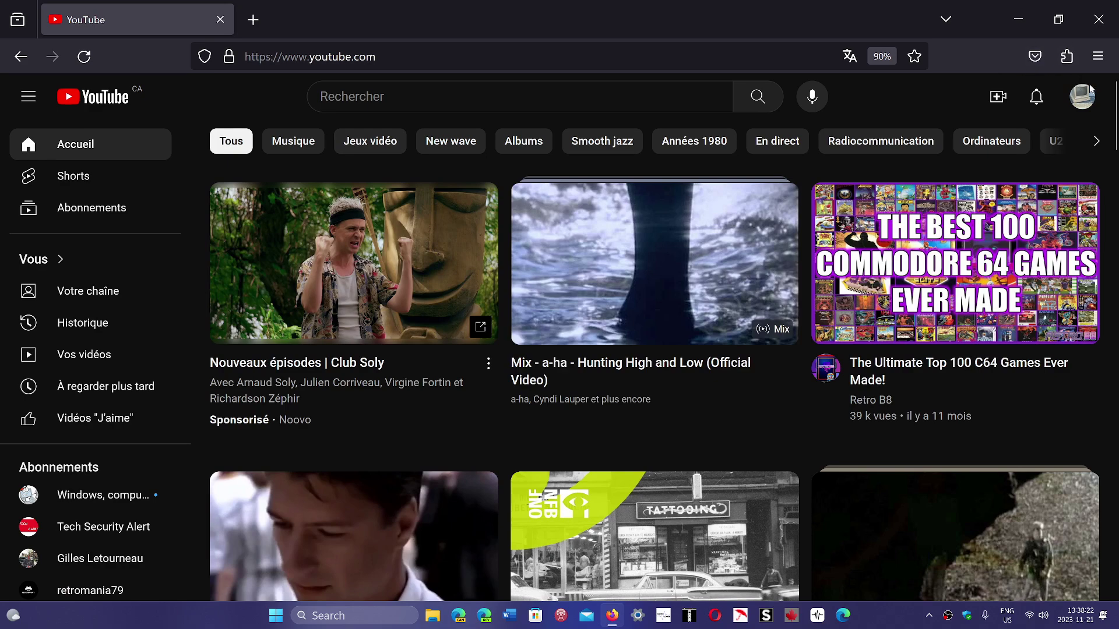
scroll(659, 317, "down", 5)
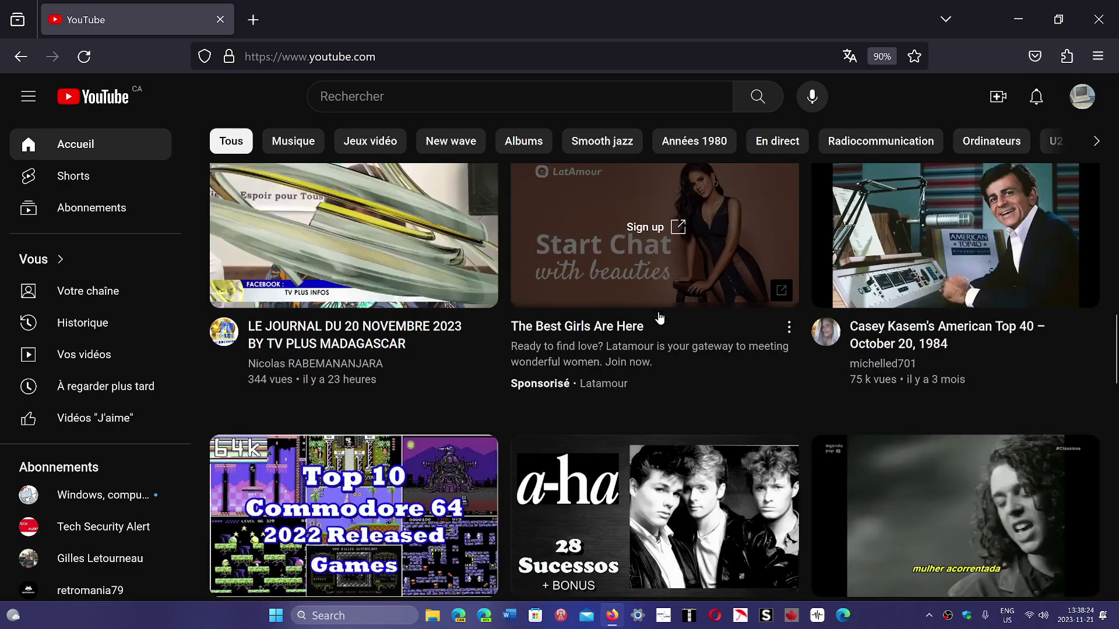
scroll(659, 317, "down", 5)
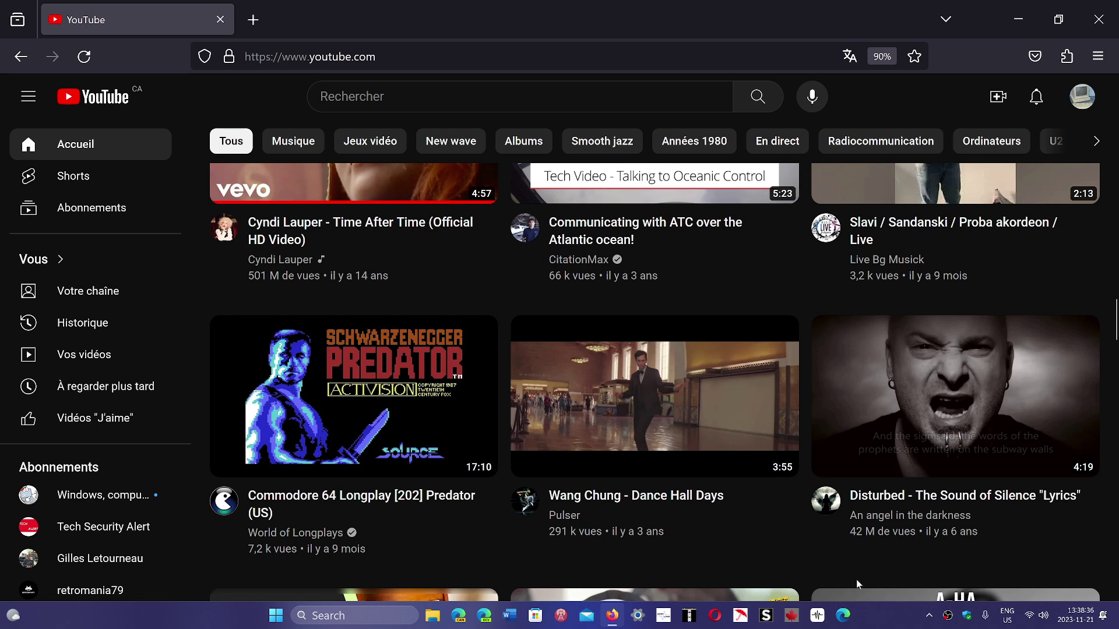
scroll(905, 576, "down", 5)
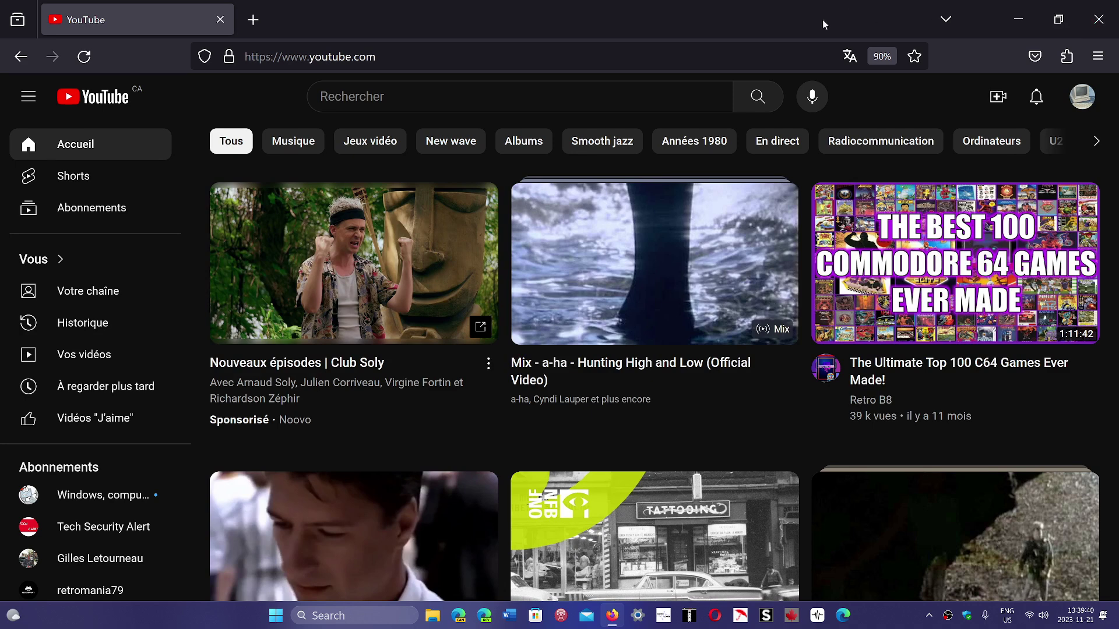
Close the Firefox YouTube window from its title bar, revealing the Windows 11 desktop wallpaper
left_click(1100, 19)
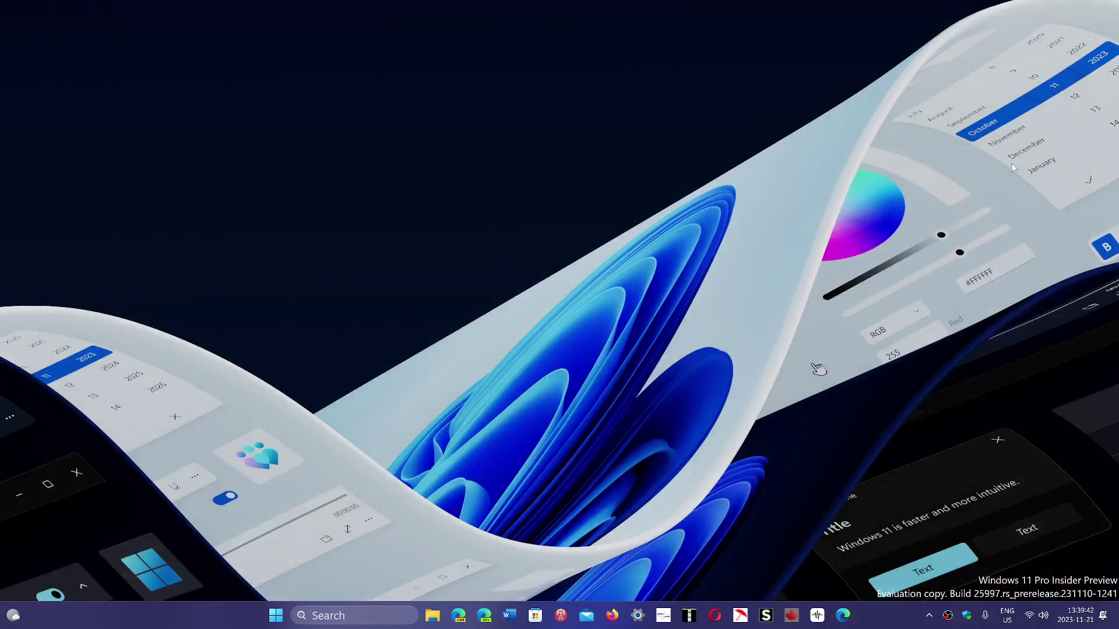